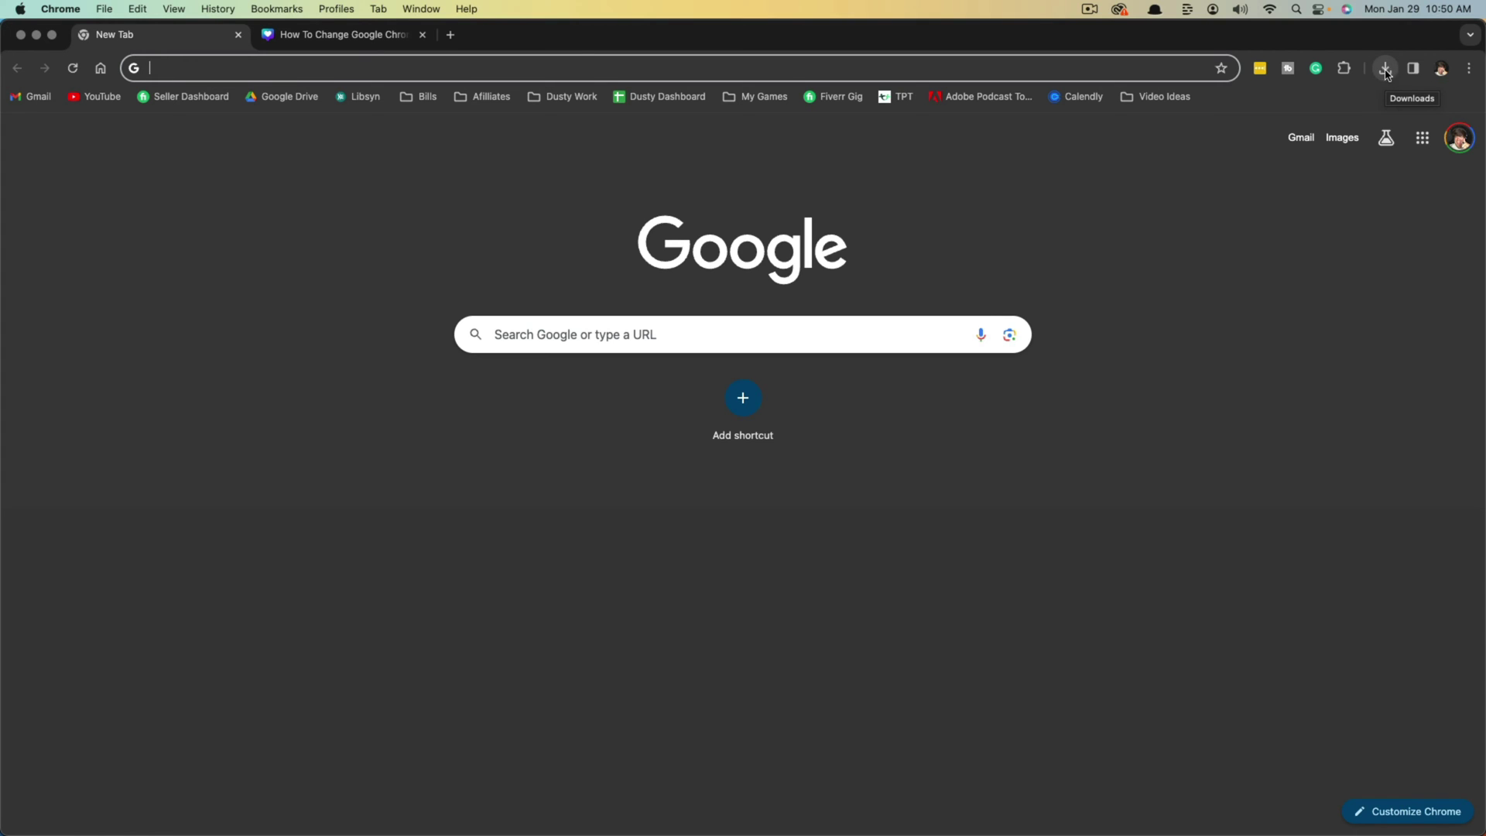
From the recent downloads list, reveal the latest download's GOOGLE CHROME DOWNLOADS folder in Finder
click(1388, 74)
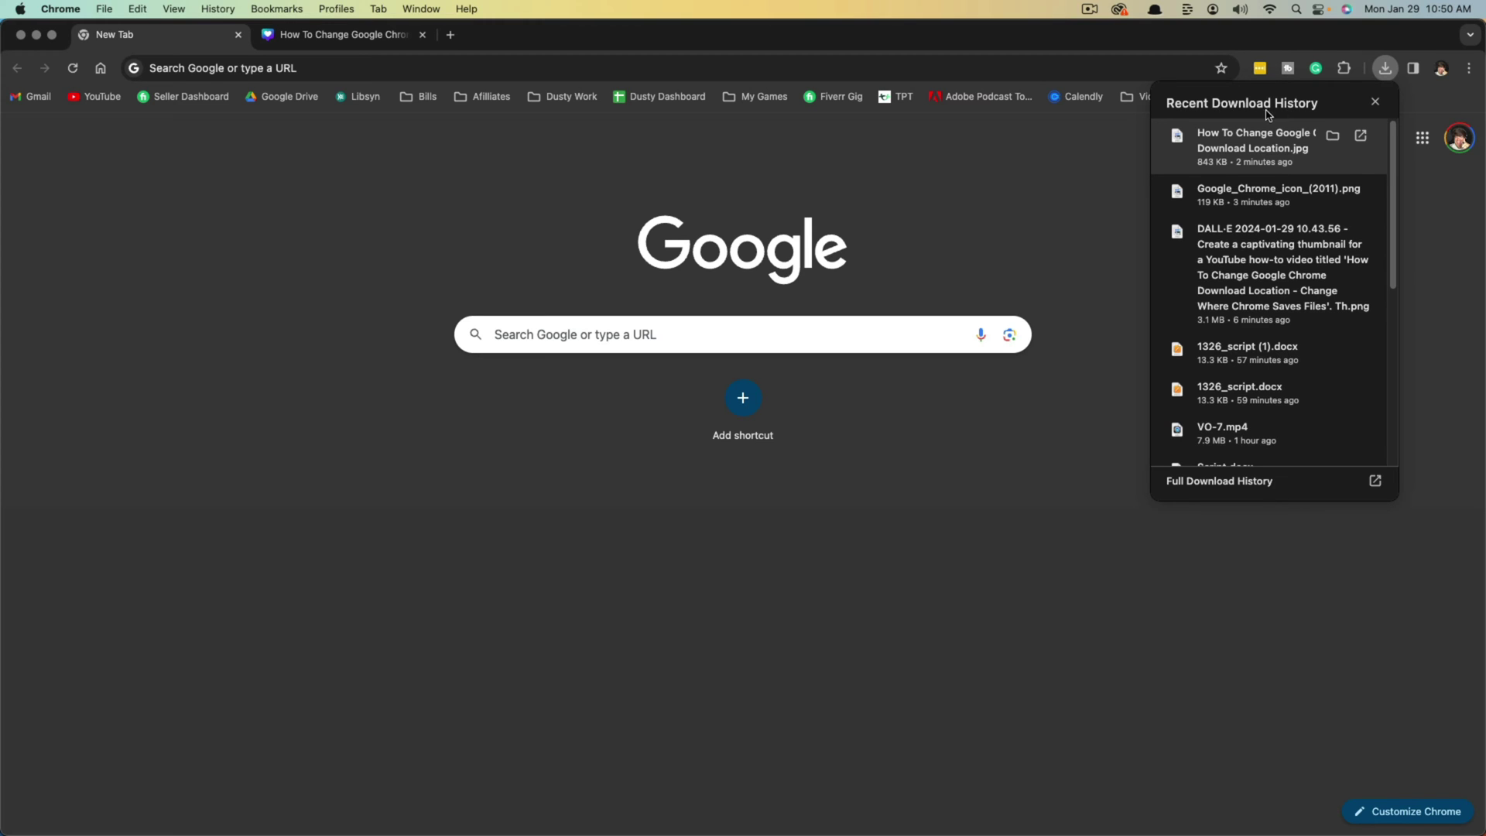
scroll(1309, 294, down, 5)
scroll(1297, 321, down, 2)
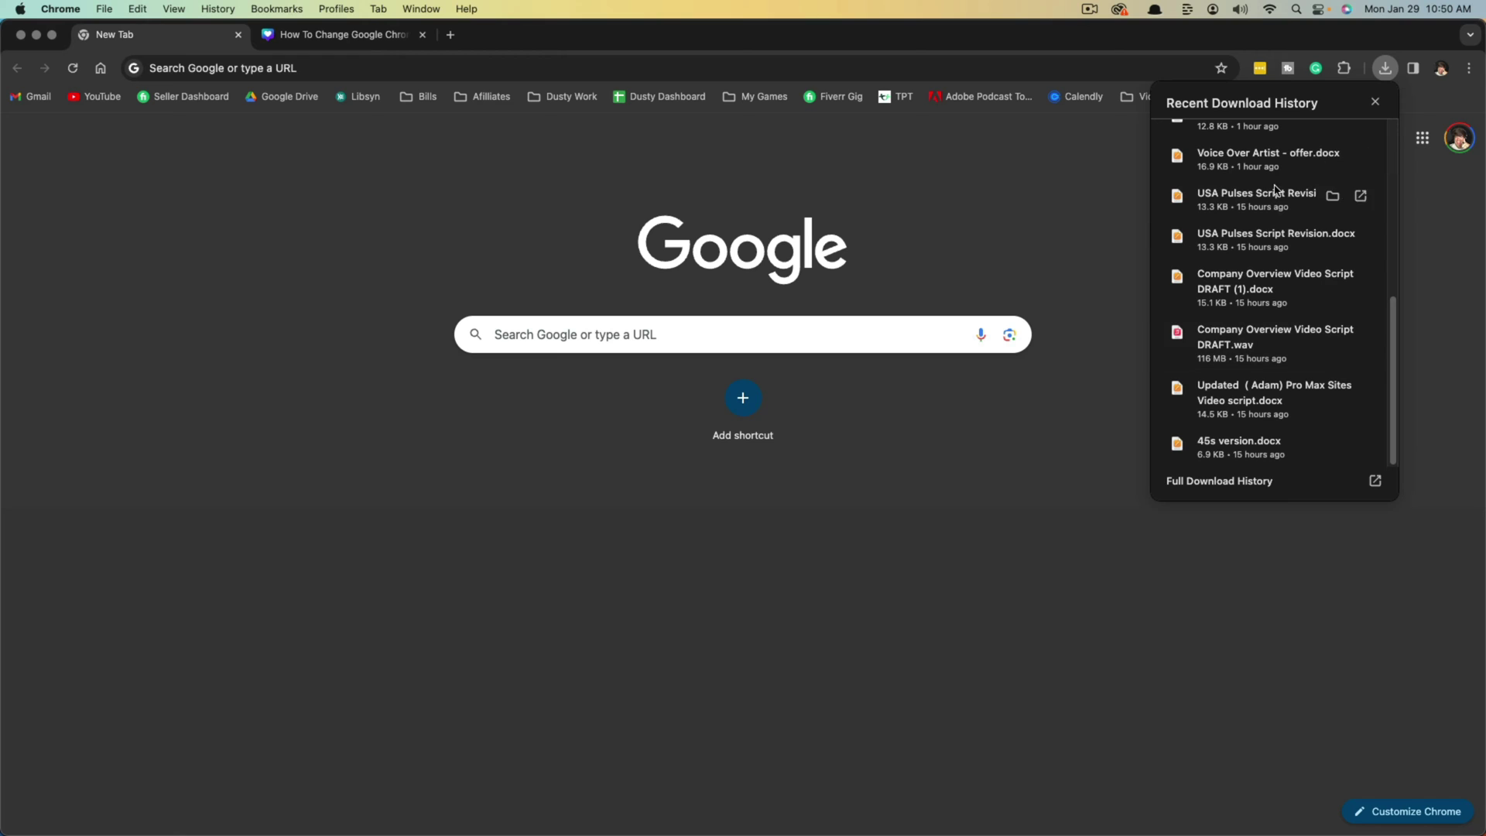
scroll(1283, 260, up, 3)
scroll(1284, 260, up, 4)
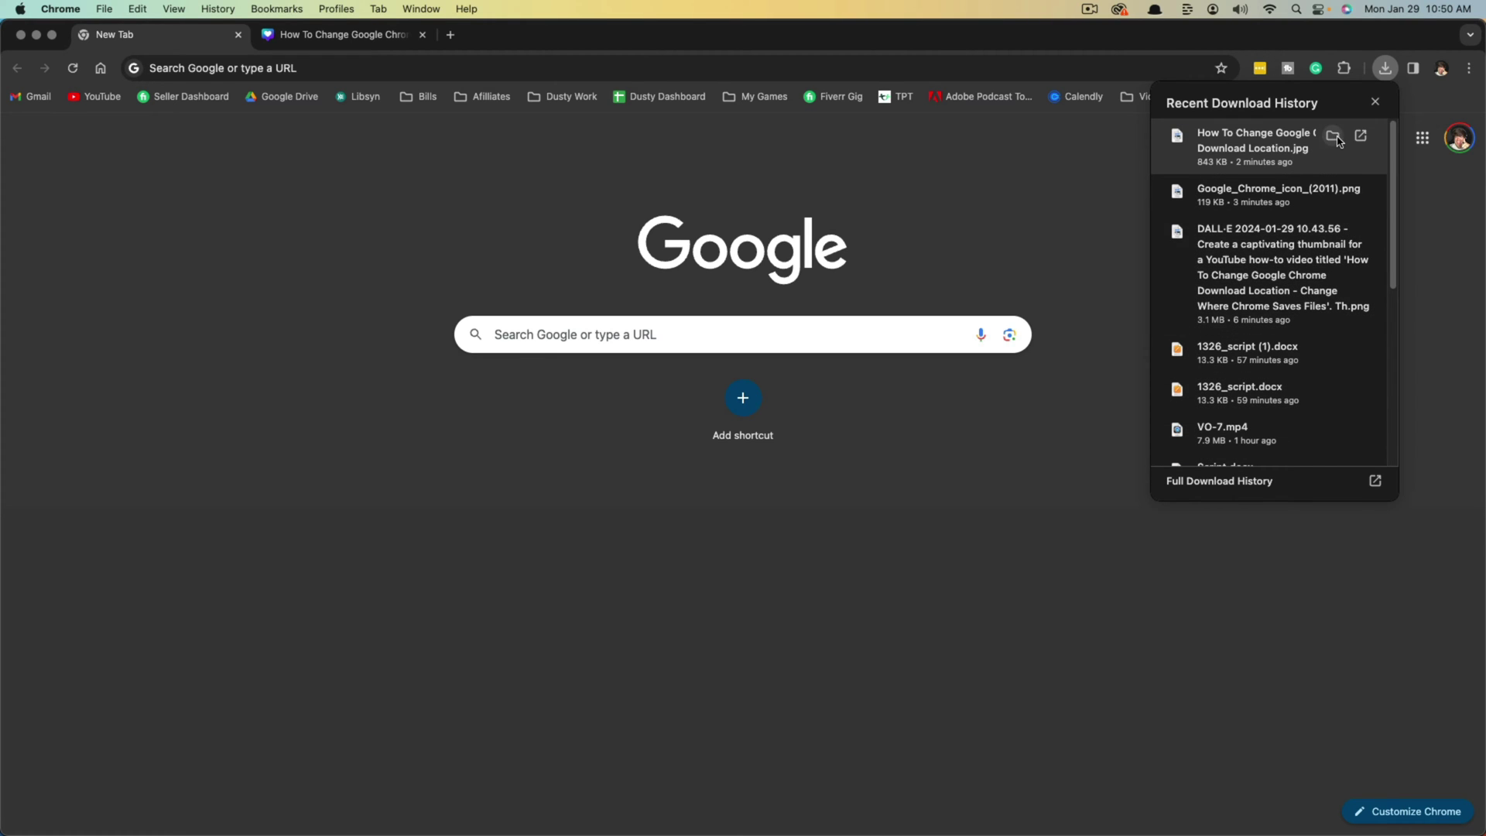
click(1333, 135)
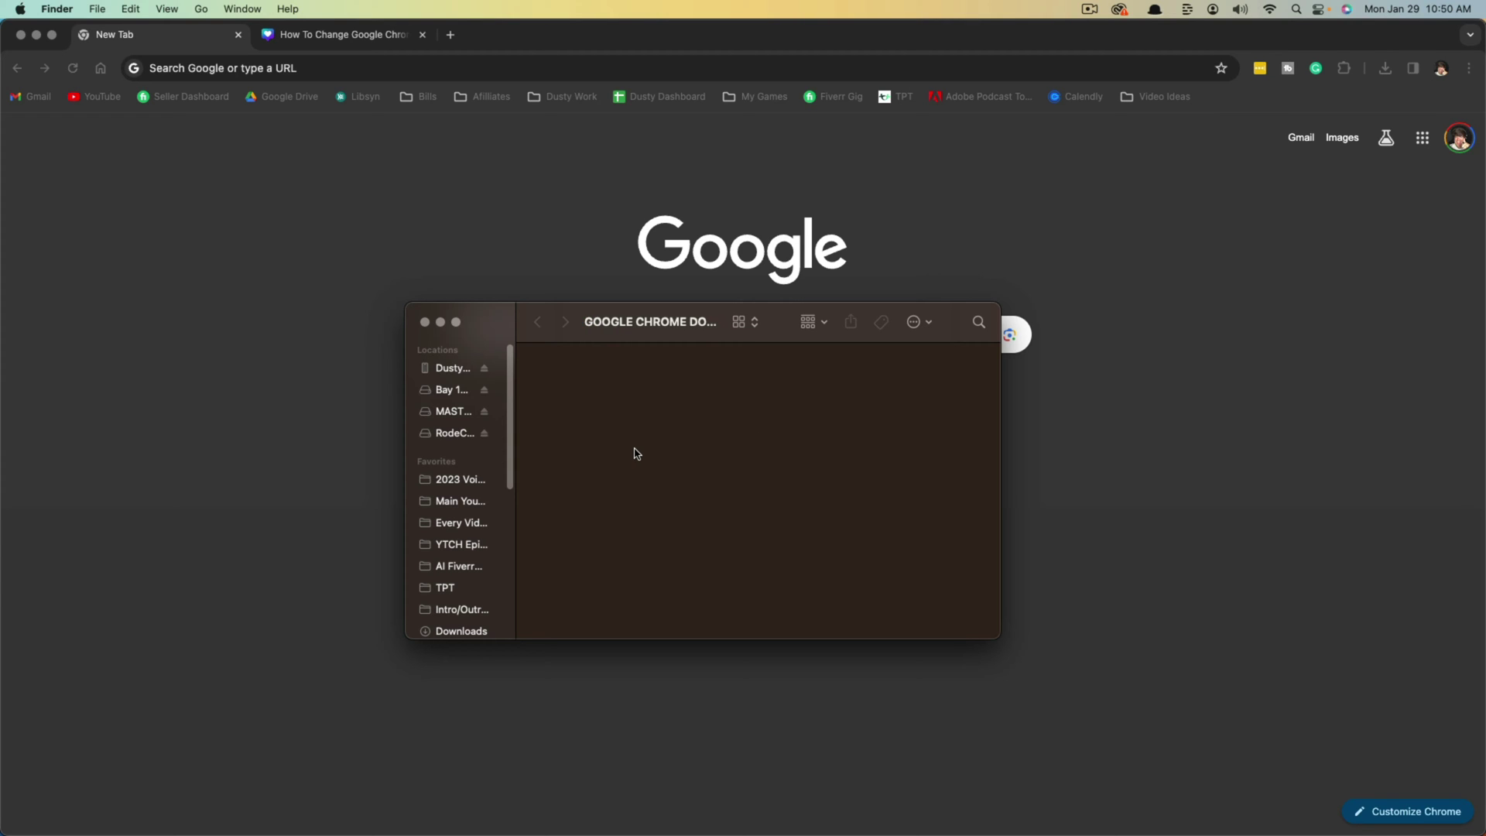
Make a new folder named 'DOWNLOADS GO HERE' on the MASTER drive, then go back to Chrome
click(454, 412)
scroll(641, 476, down, 2)
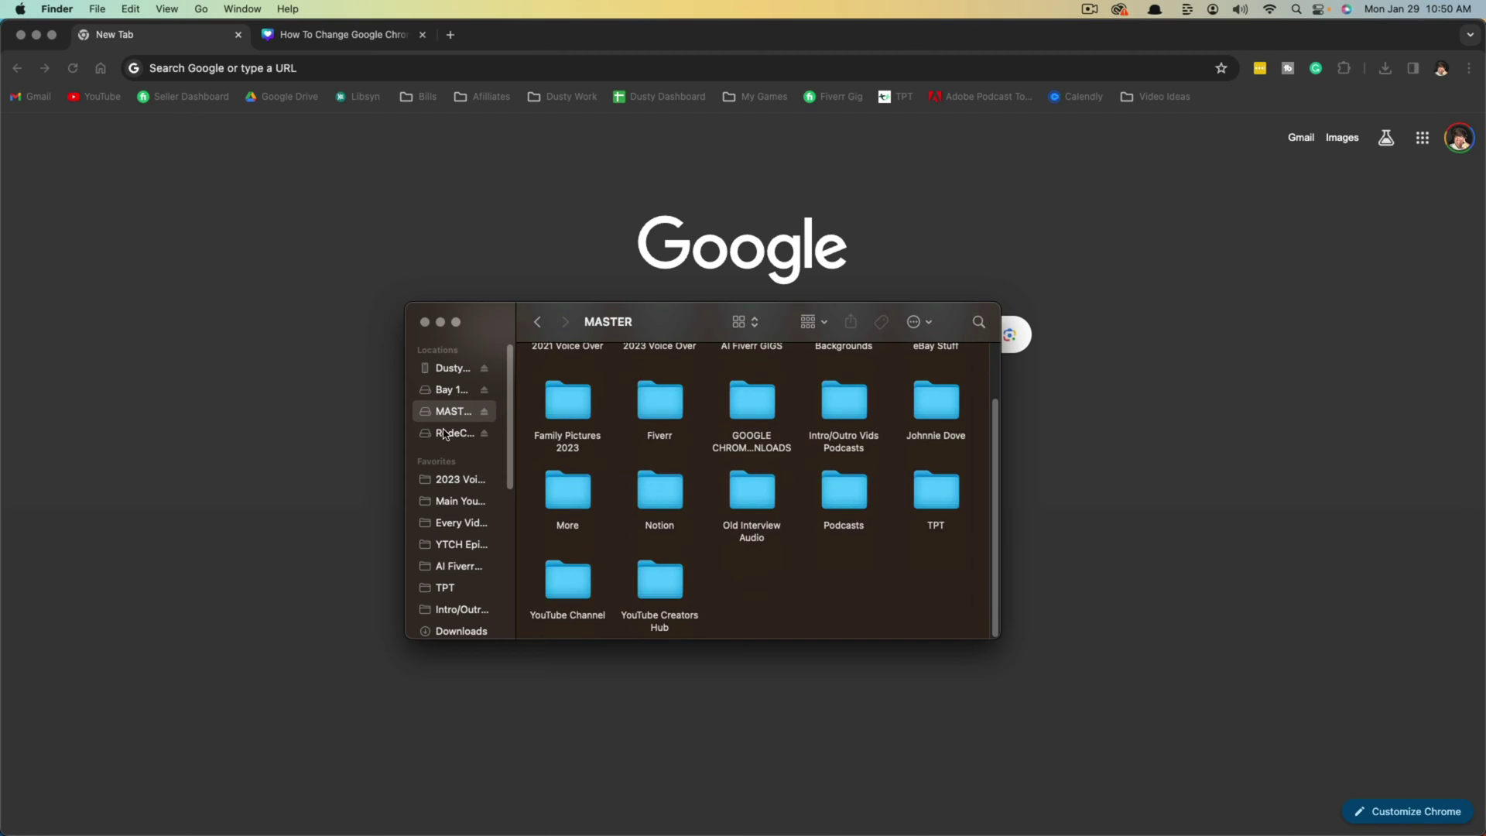
right_click(749, 574)
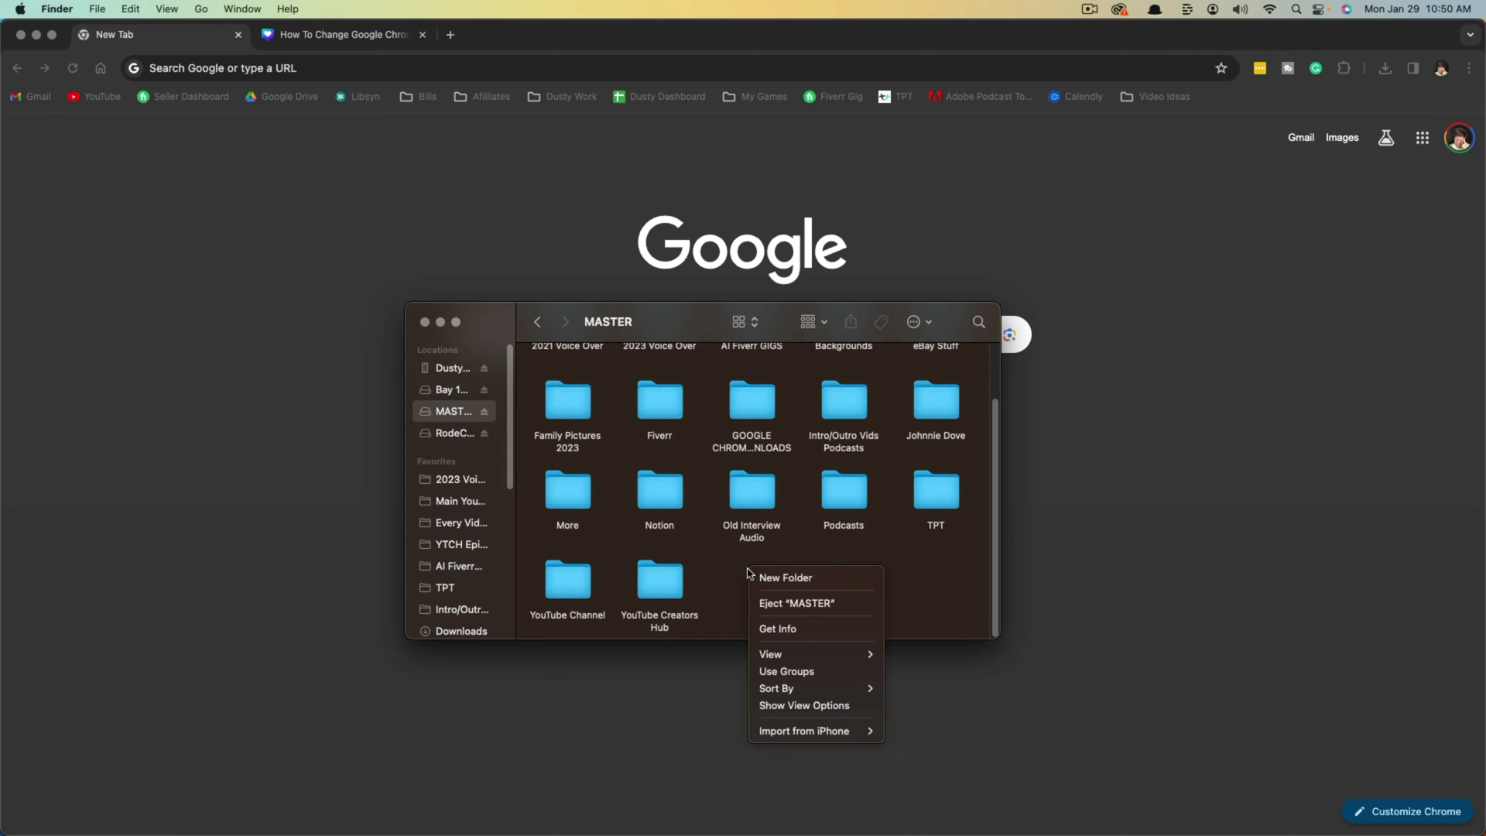
click(775, 578)
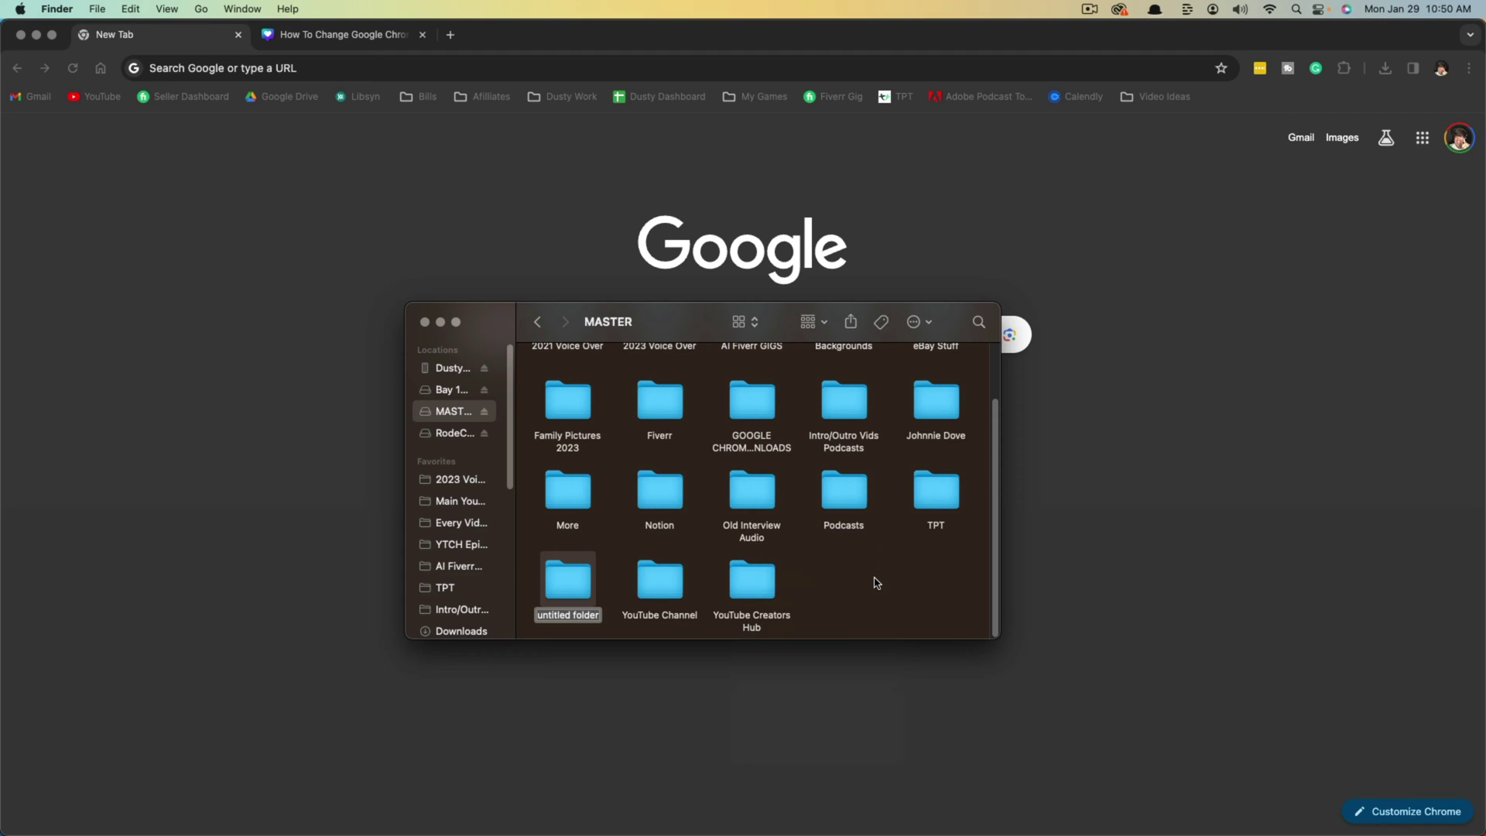
click(557, 614)
text(DOWNLOADS GO HERE)
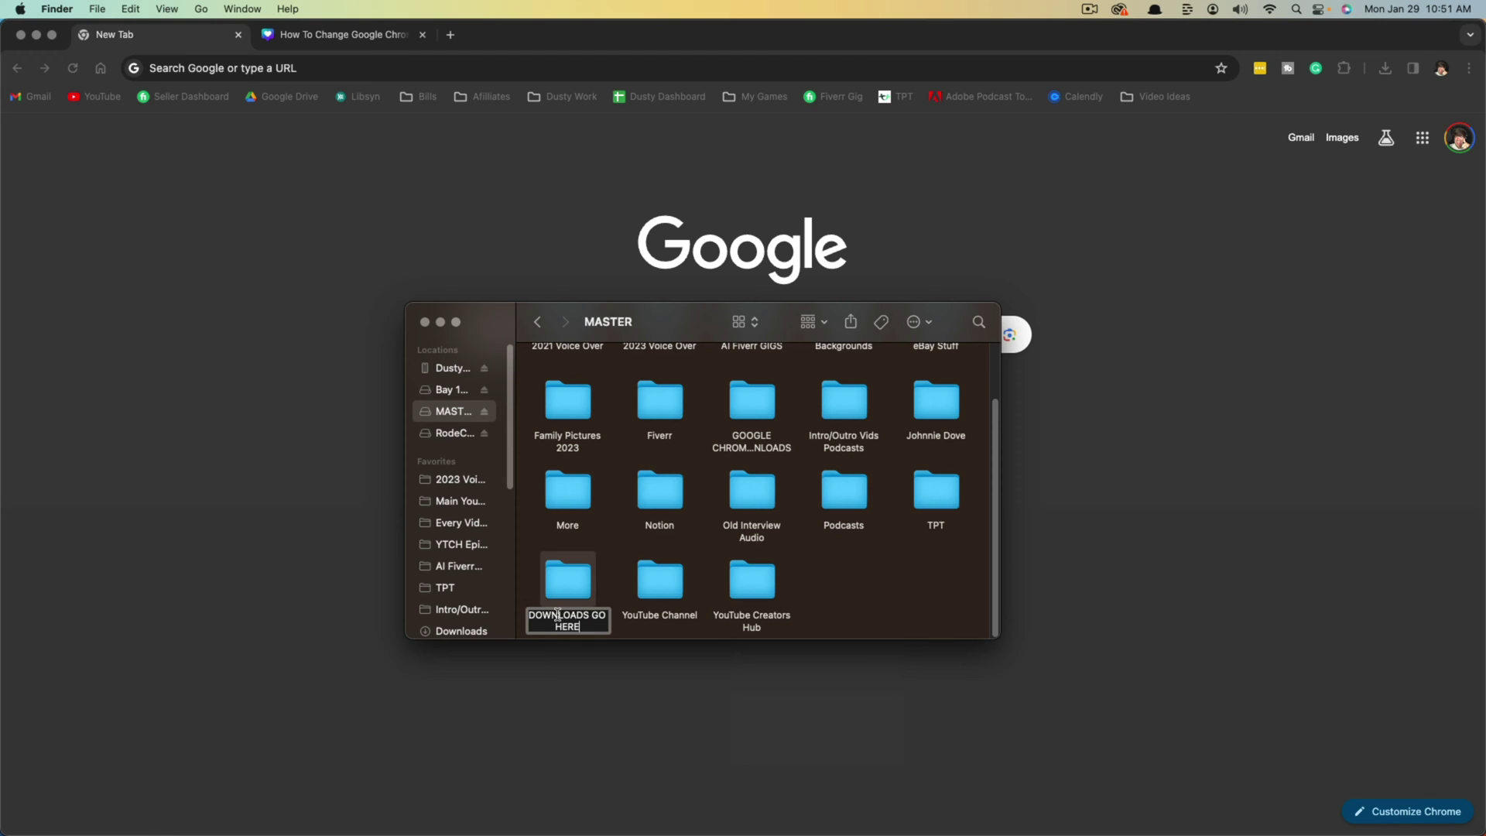
click(904, 625)
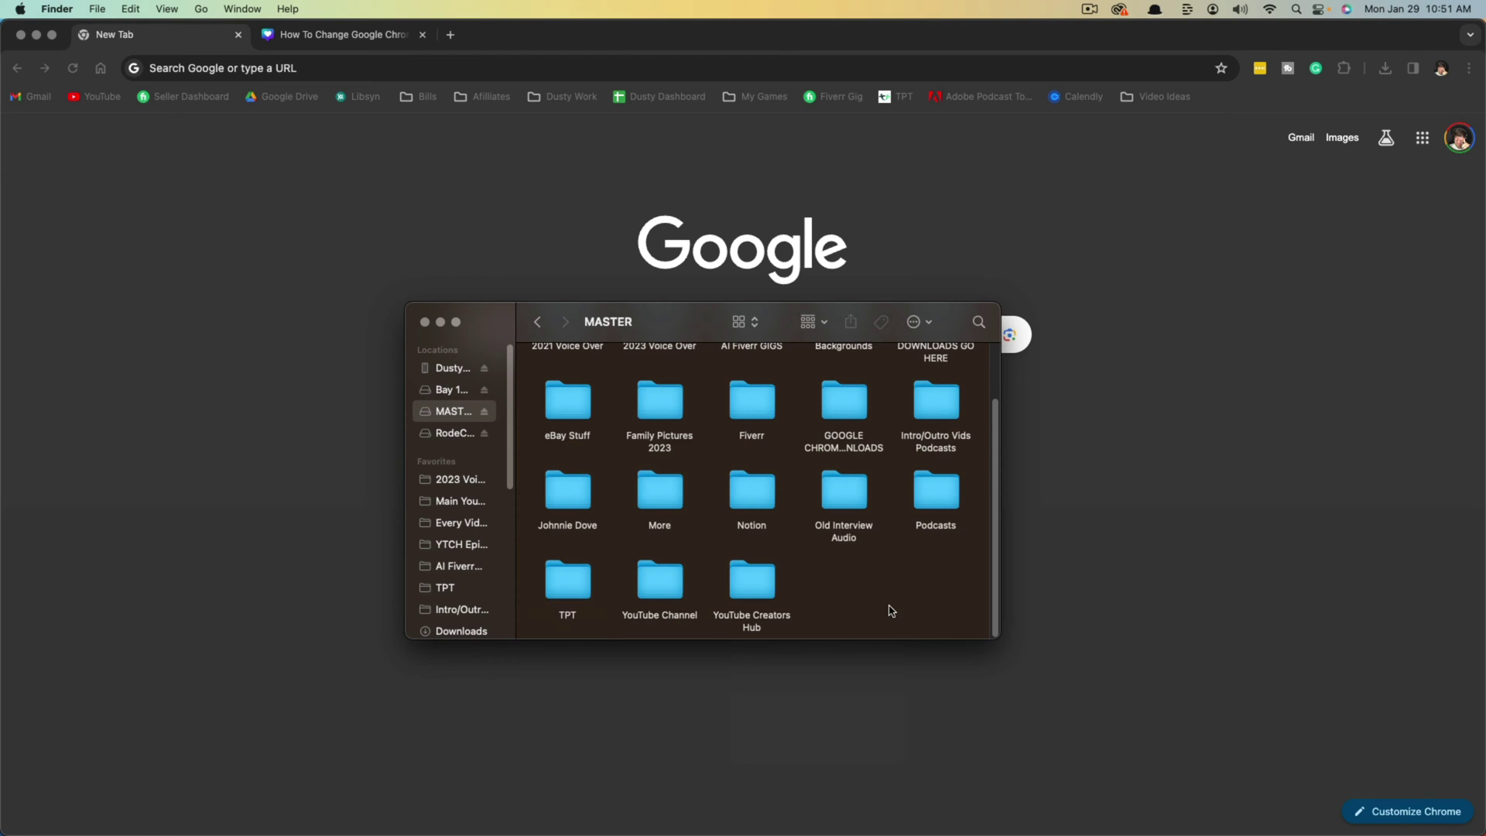
click(1192, 329)
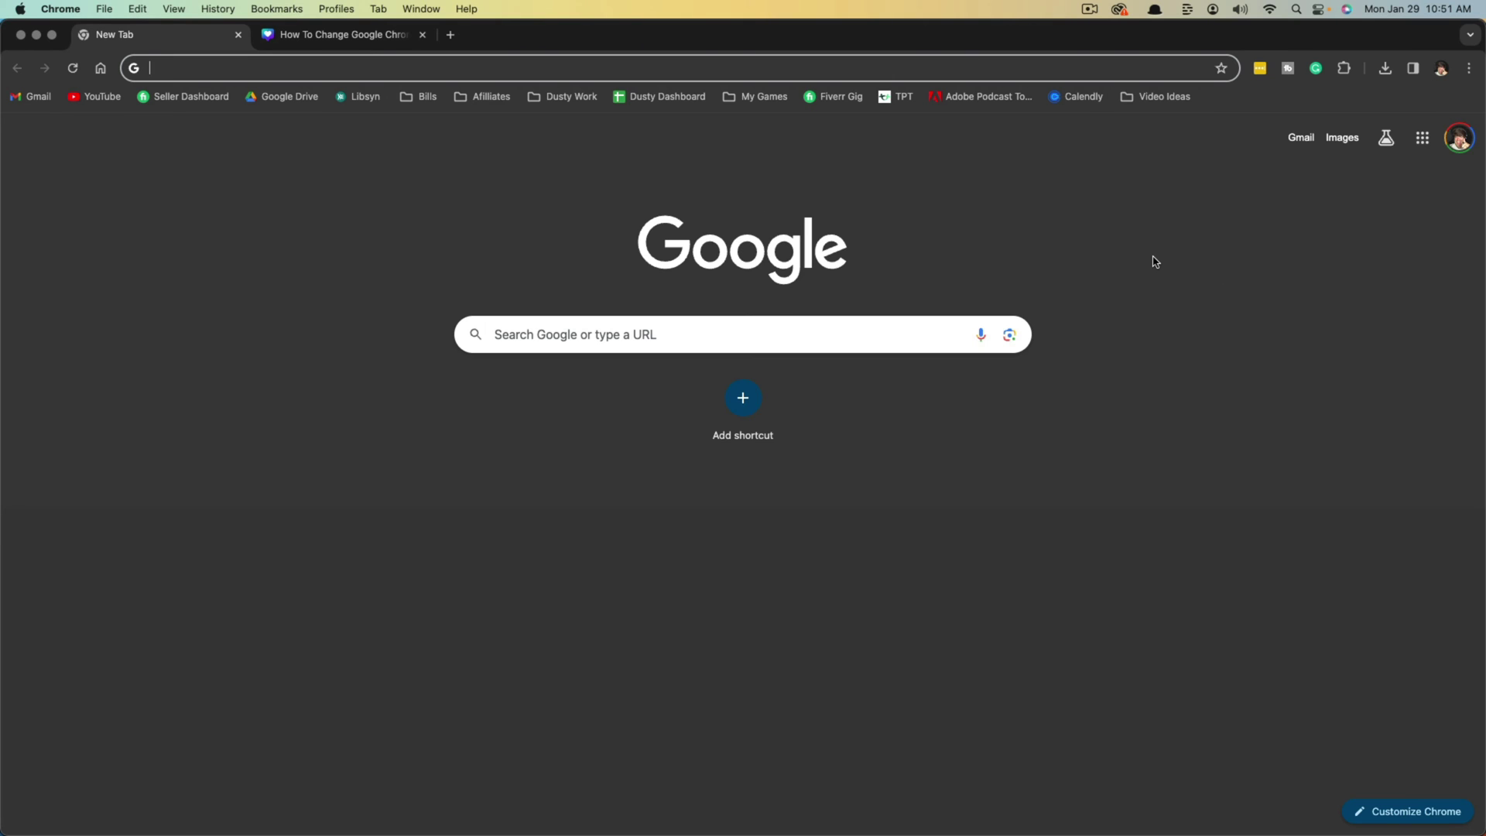
Open Chrome's Downloads settings and highlight the location /Volumes/MASTER/GOOGLE CHROME DOWNLOADS
click(1469, 70)
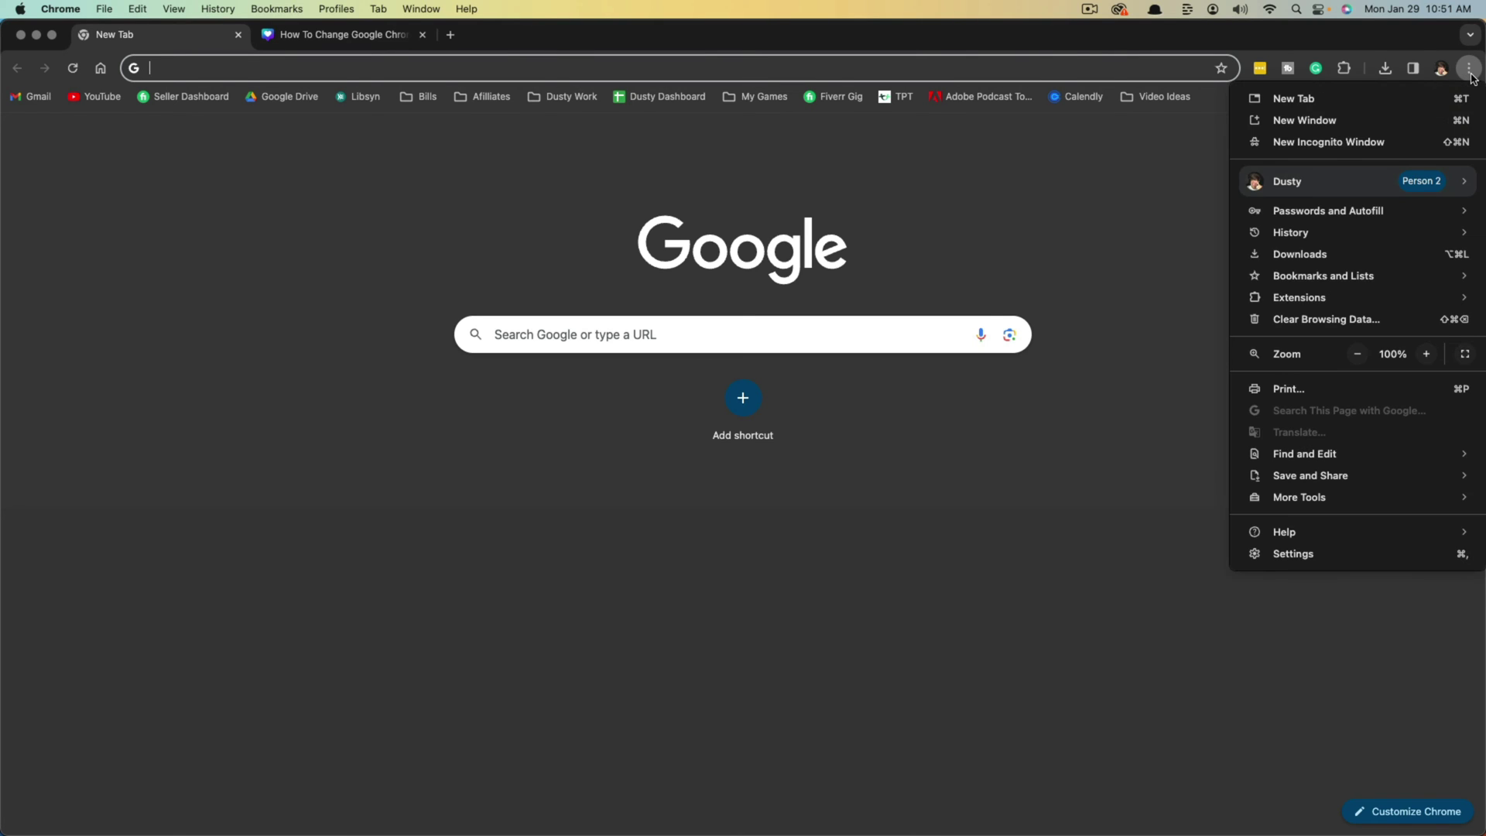
click(1308, 554)
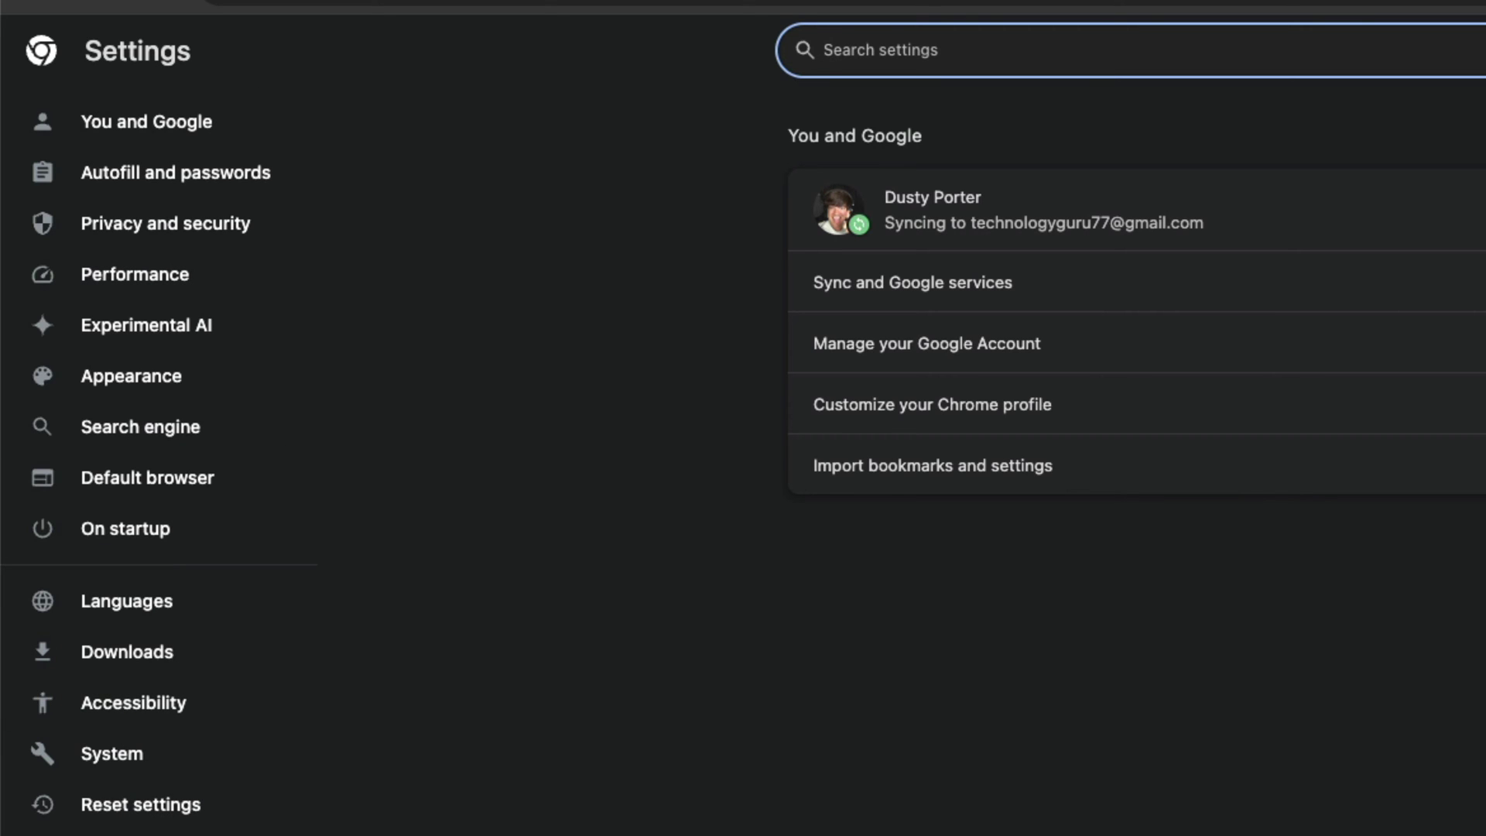
click(133, 662)
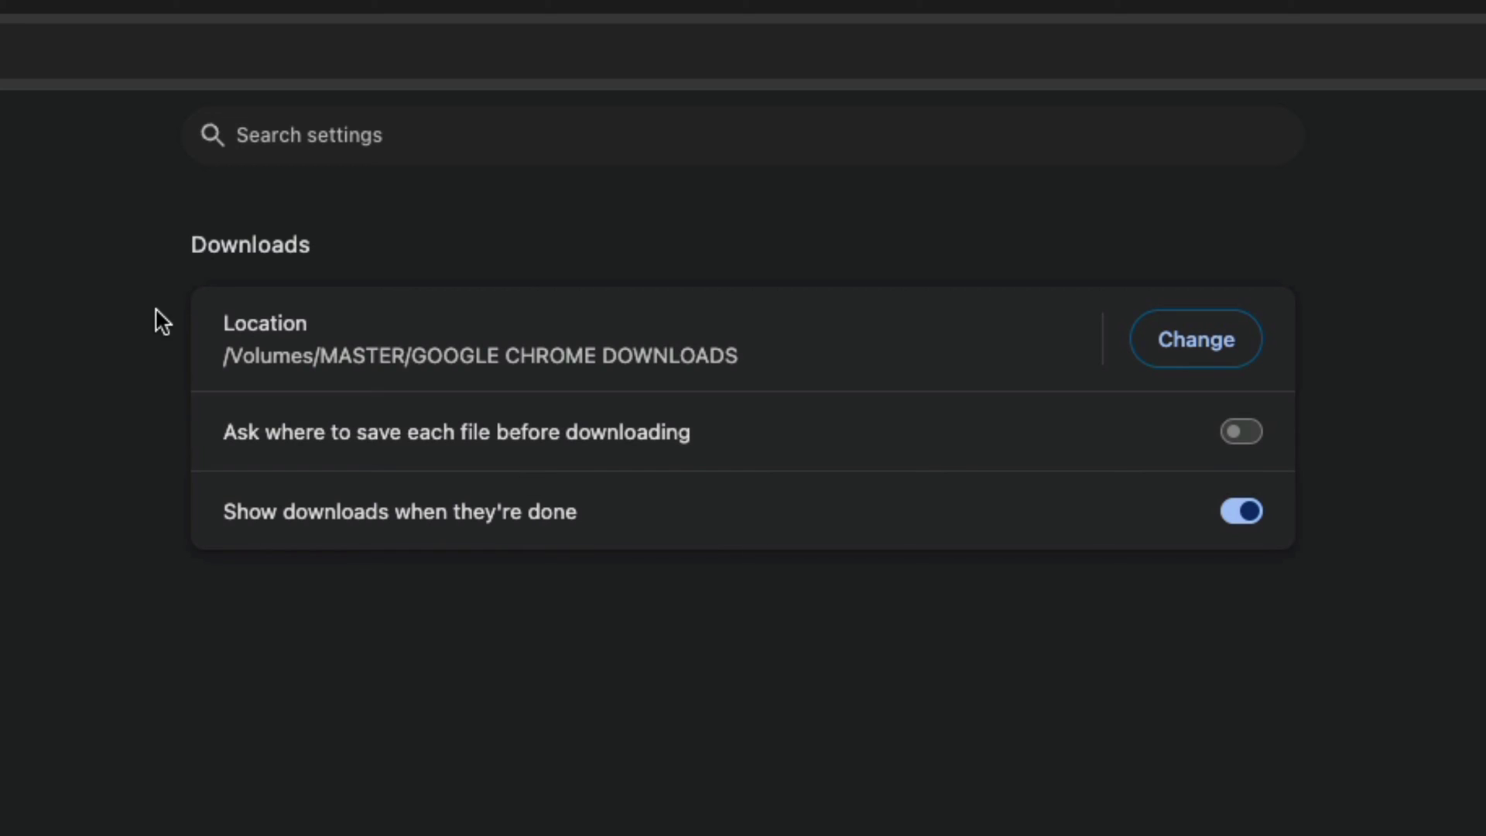
drag(229, 325, 311, 327)
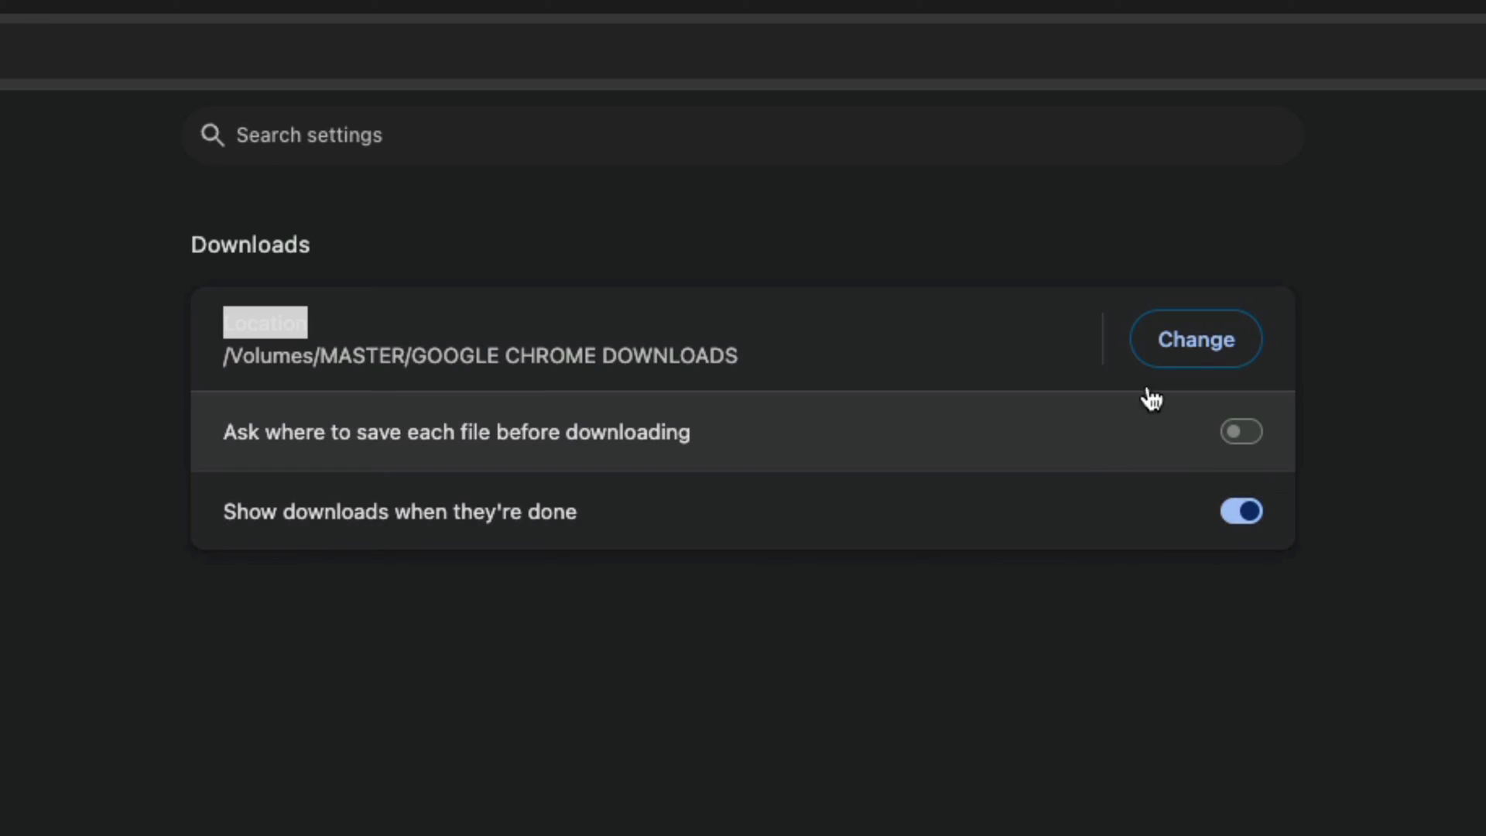
Change the download location to /Volumes/MASTER/DOWNLOADS GO HERE, keeping 'show downloads when done' on
click(1202, 349)
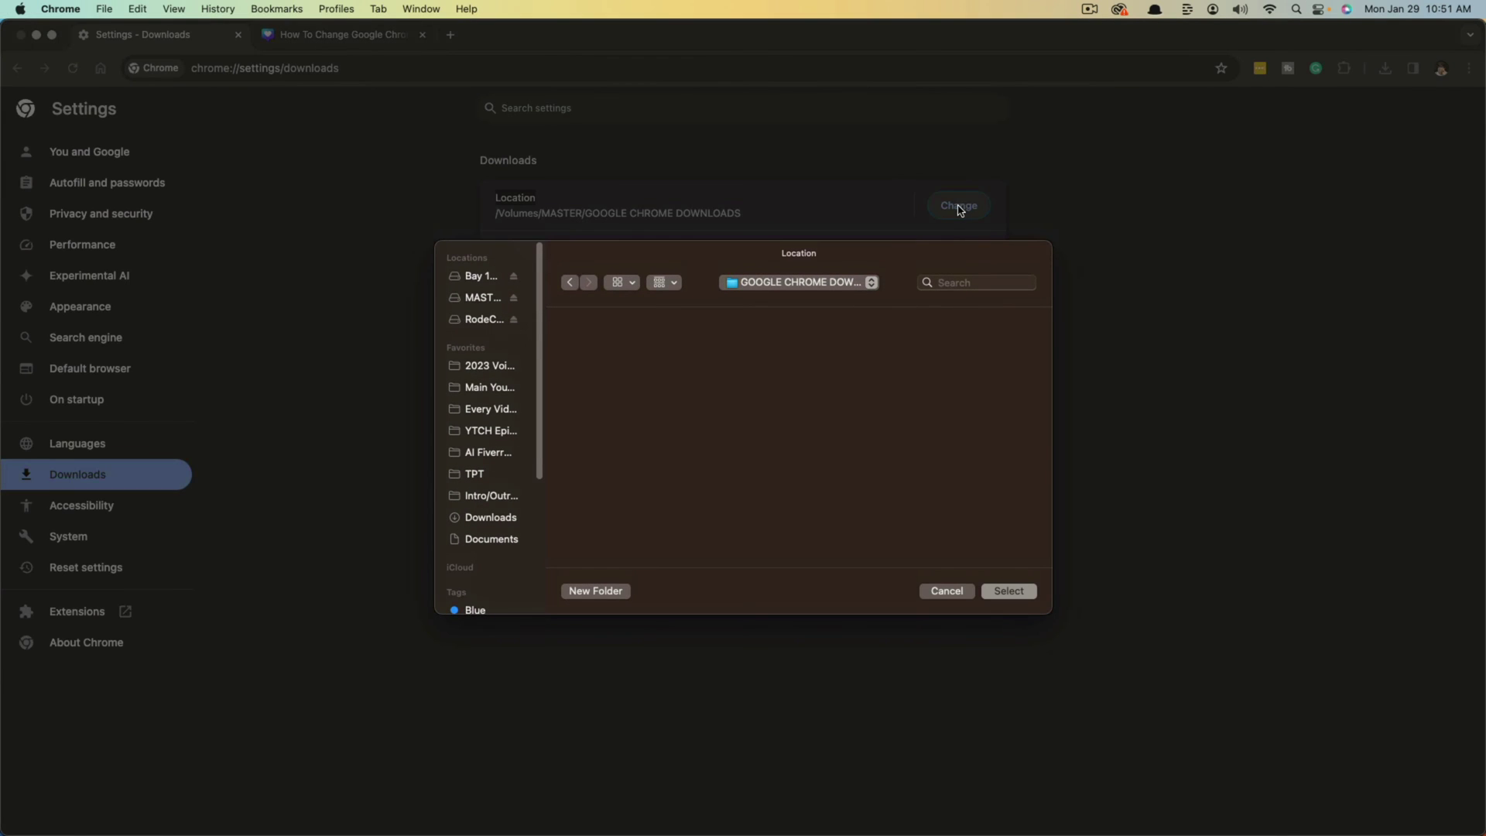
click(482, 387)
click(488, 301)
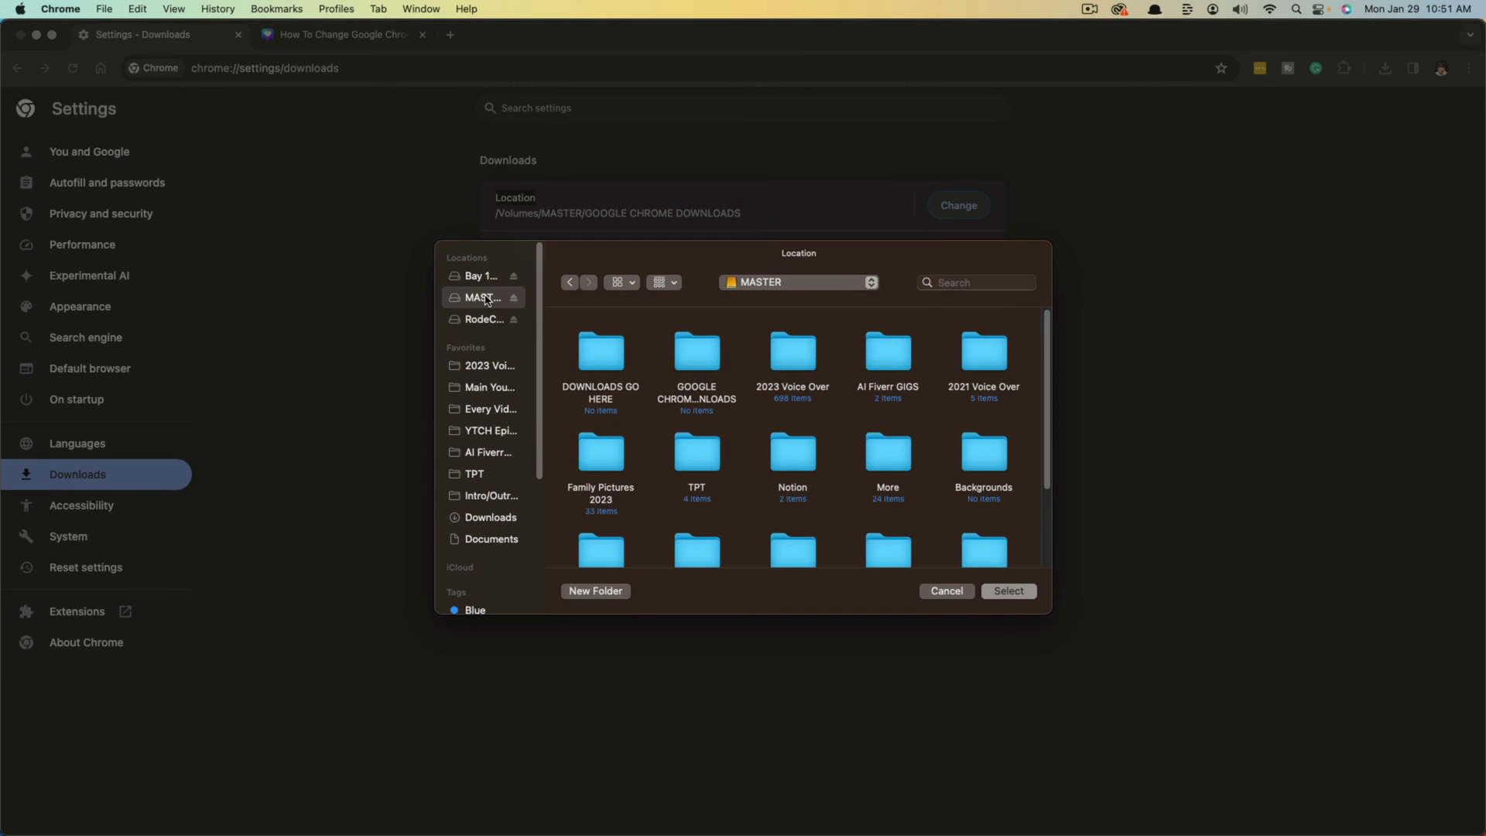
click(613, 381)
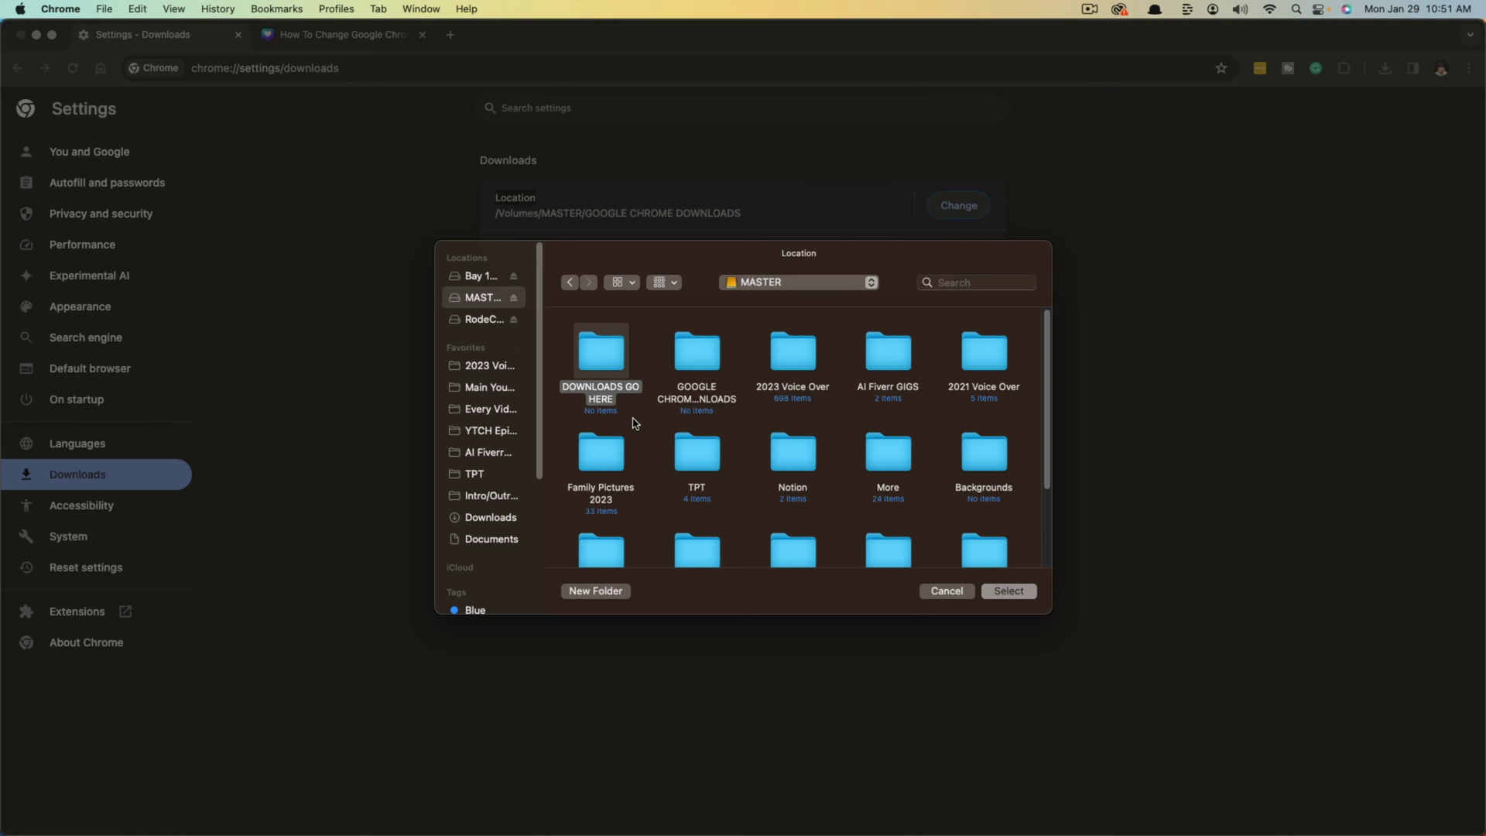
double_click(602, 355)
click(1009, 591)
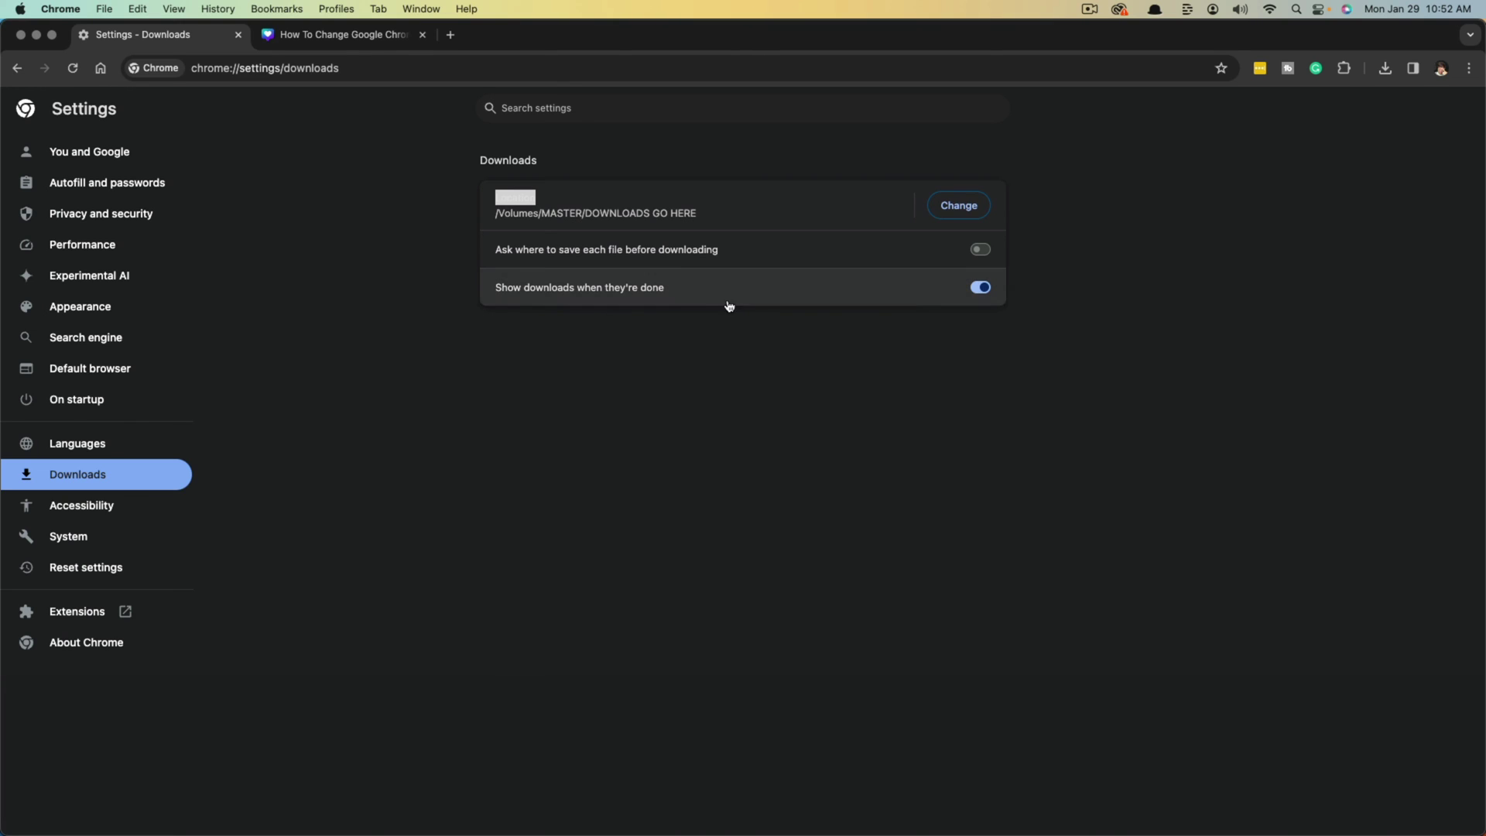
click(980, 291)
click(981, 291)
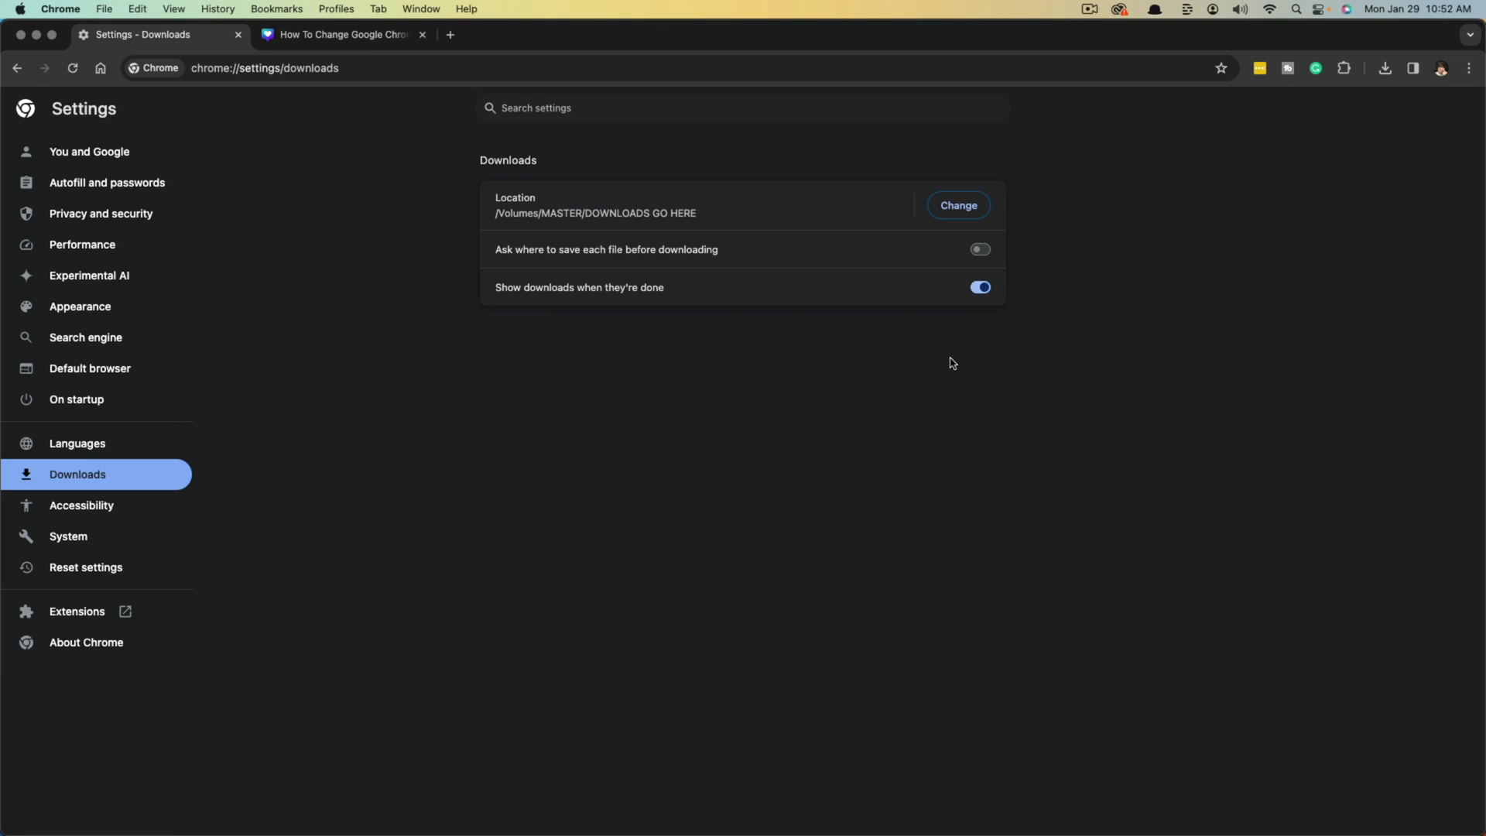
Download the Canva 'Change Download Location' design as a JPG, then return to Downloads settings
click(316, 41)
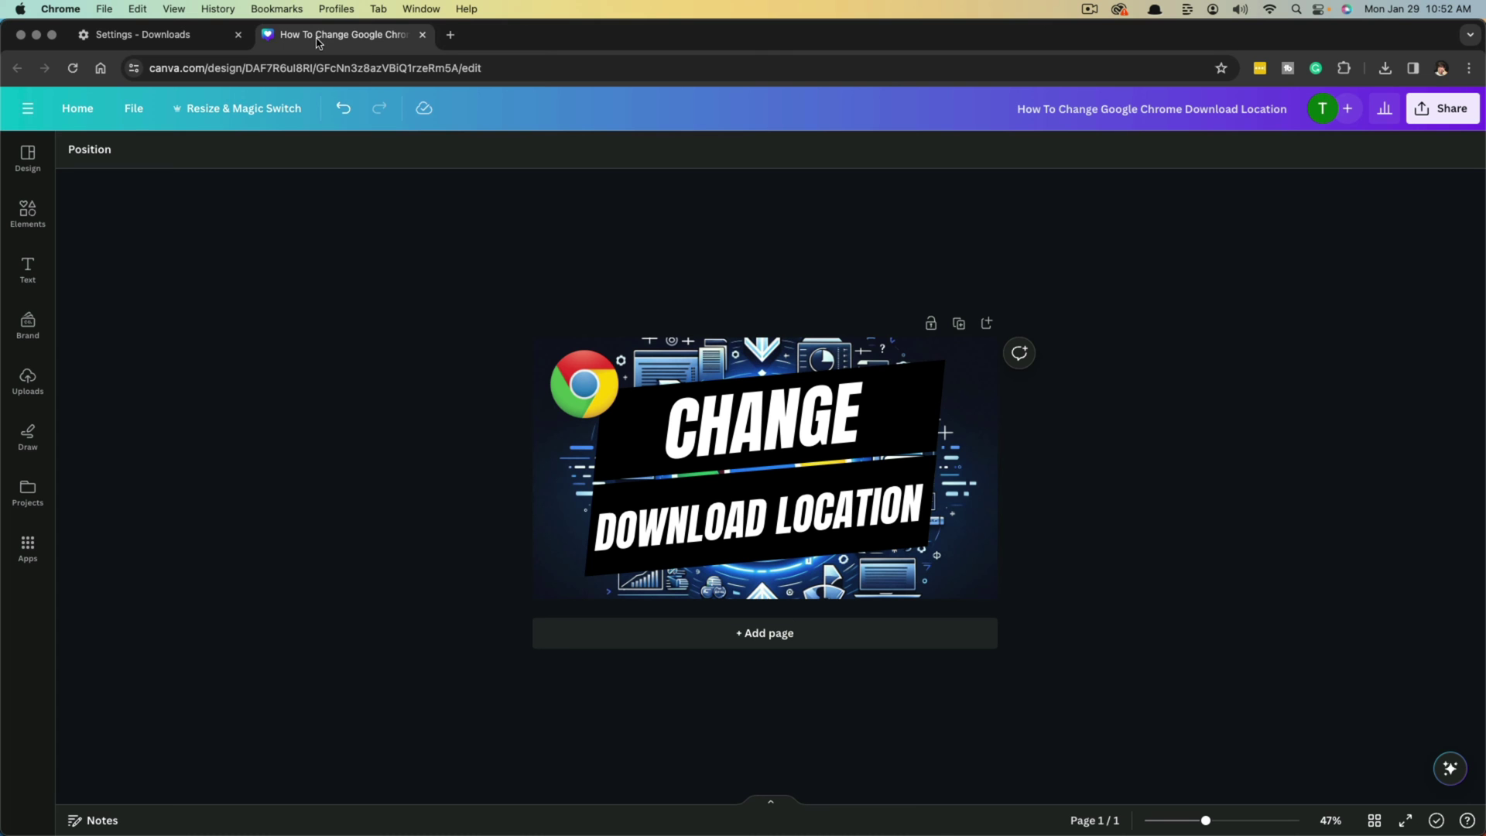
click(1431, 109)
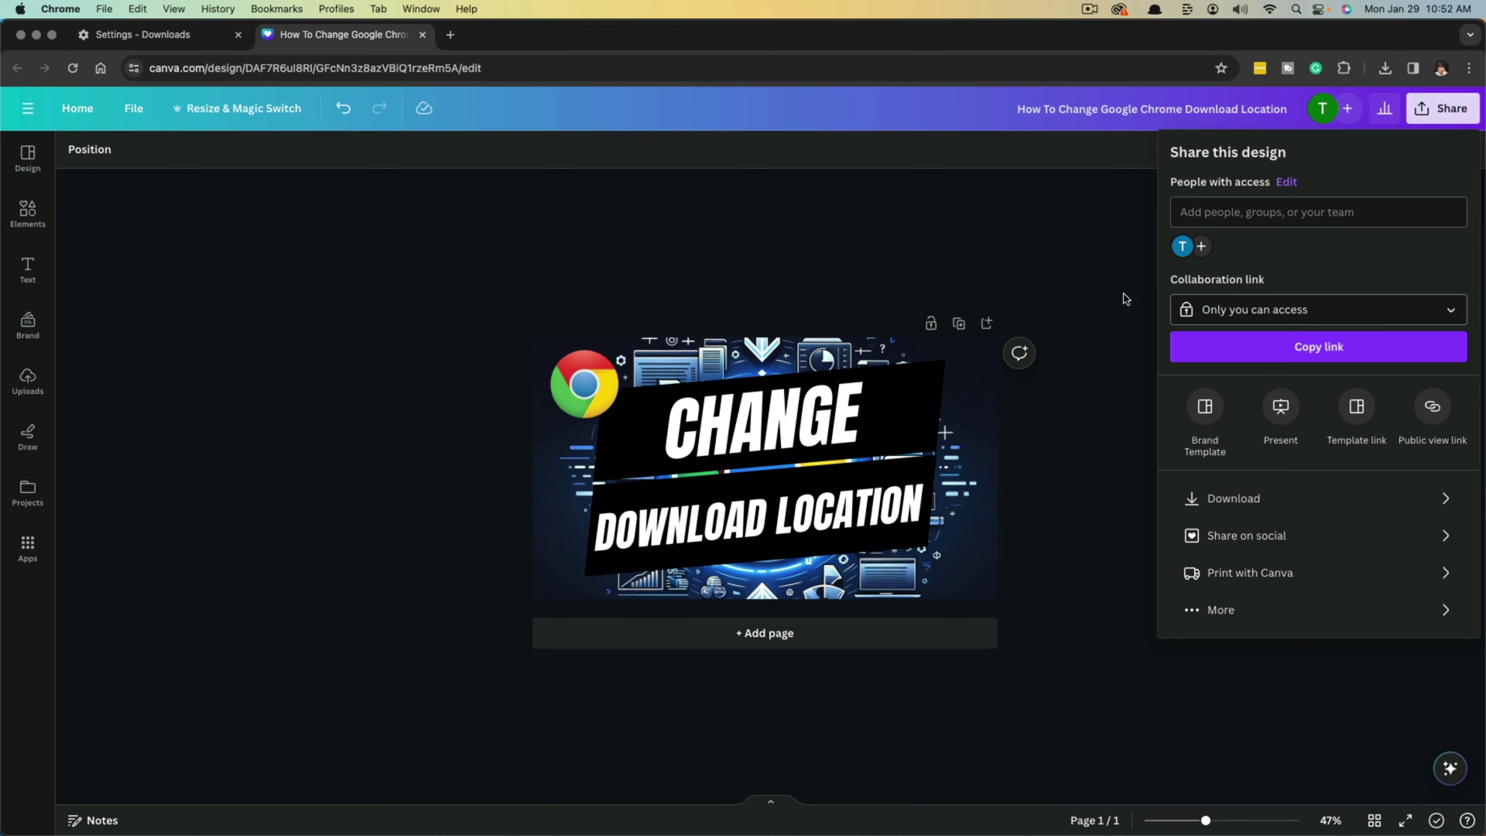
click(1234, 498)
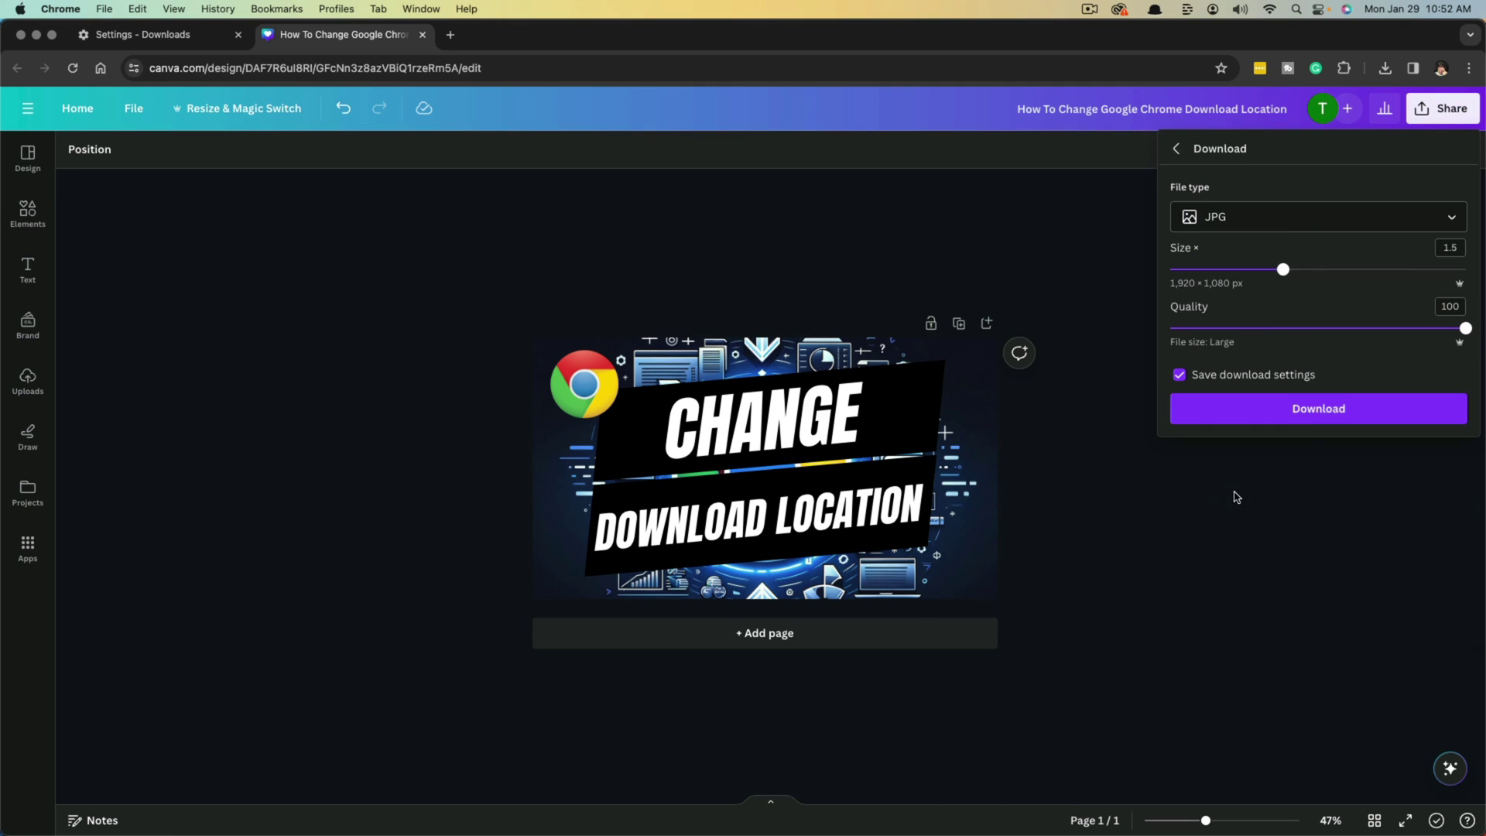
click(1295, 411)
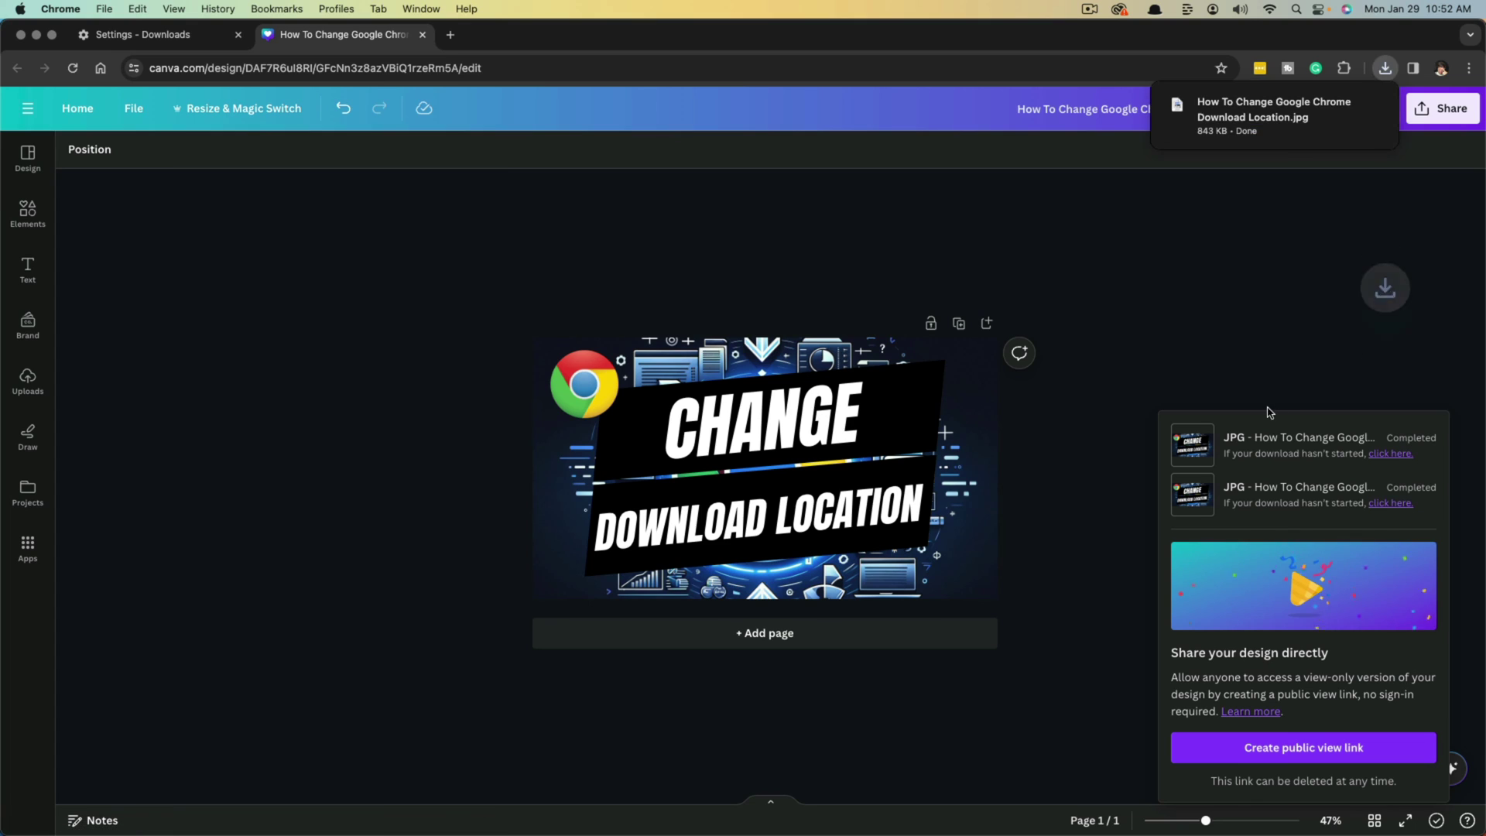
mouse_move(1262, 123)
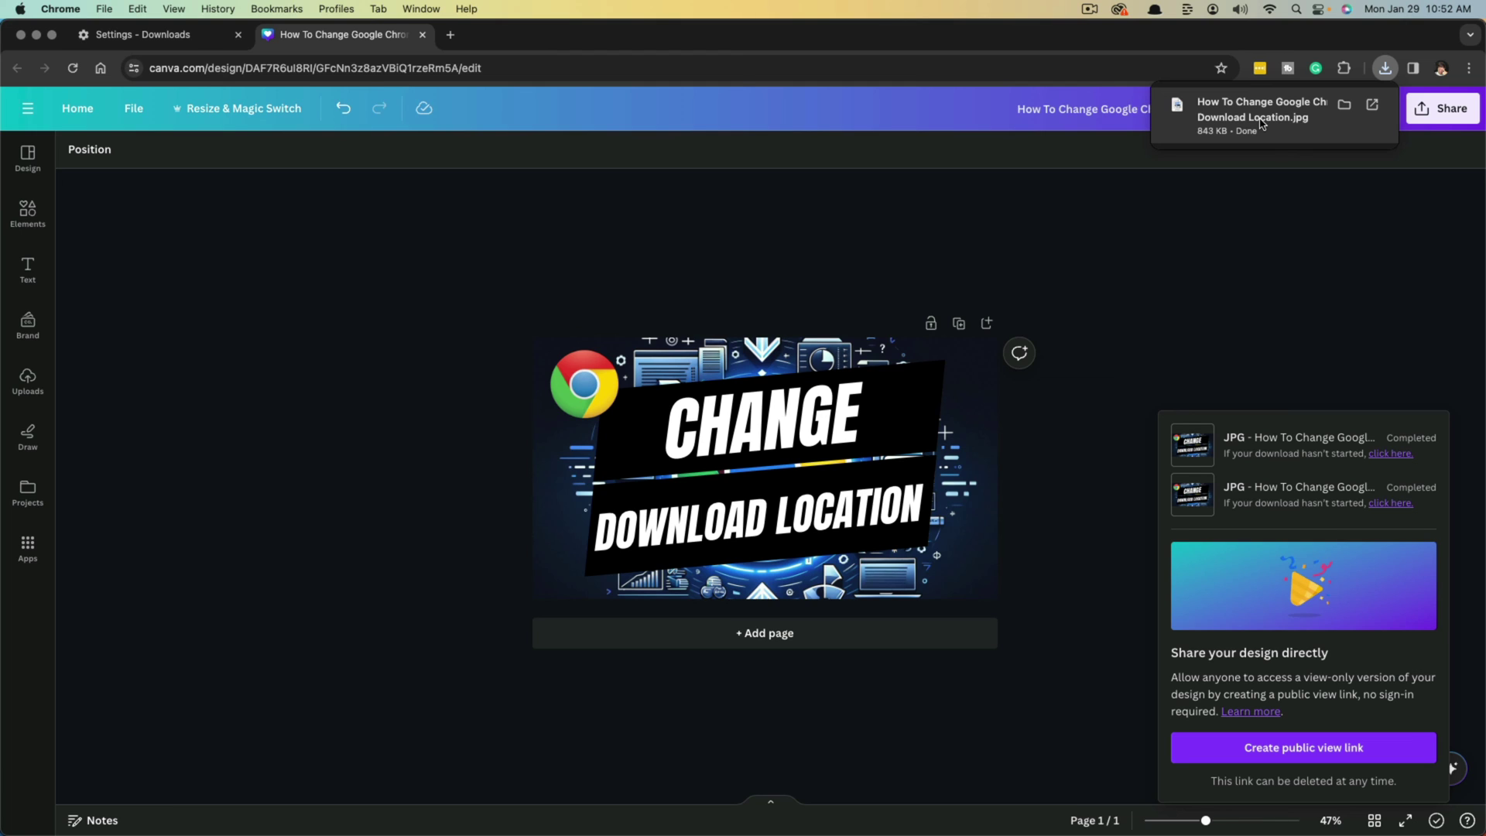
click(139, 35)
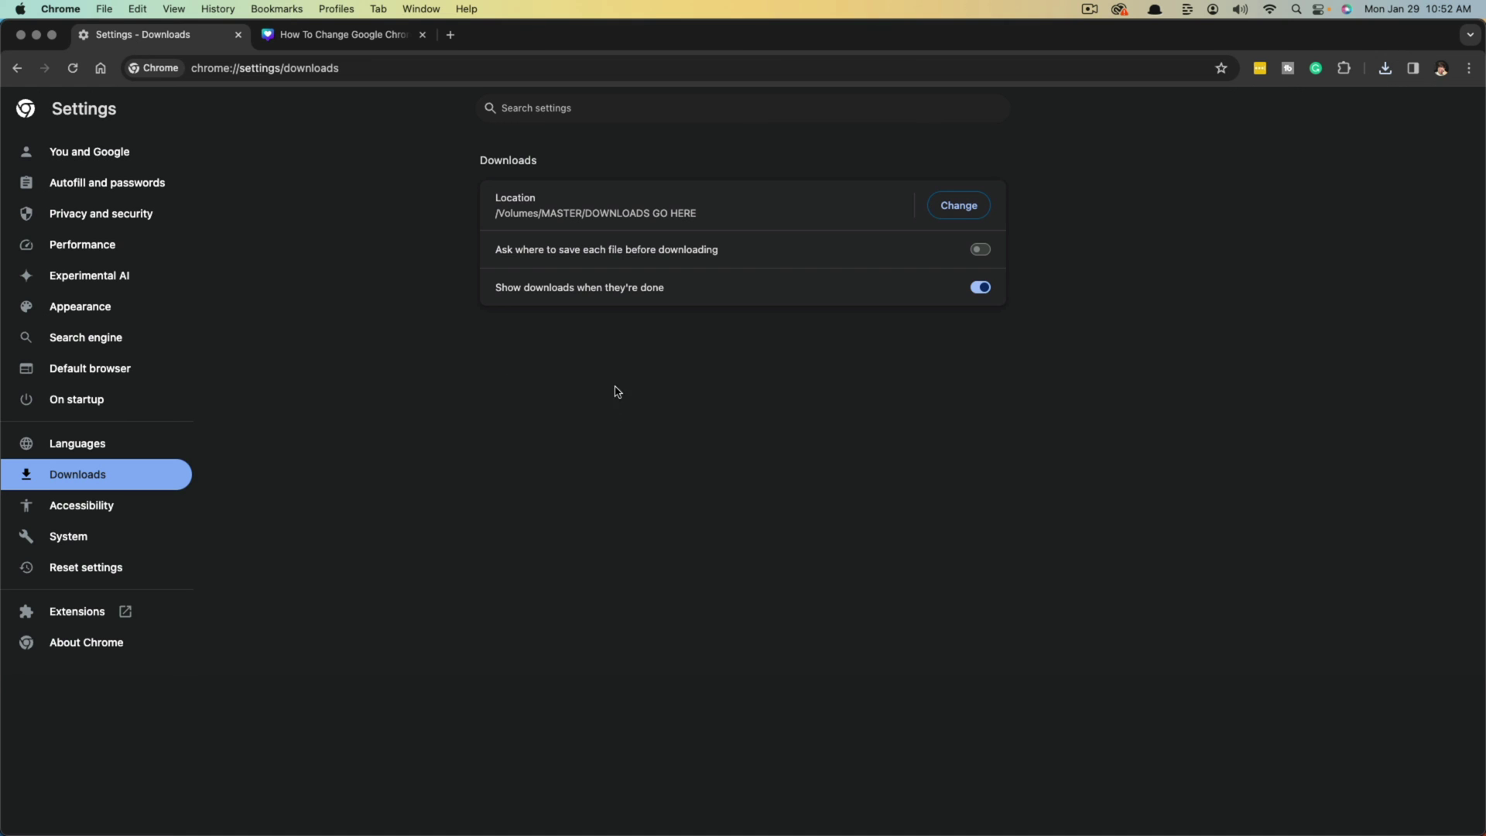